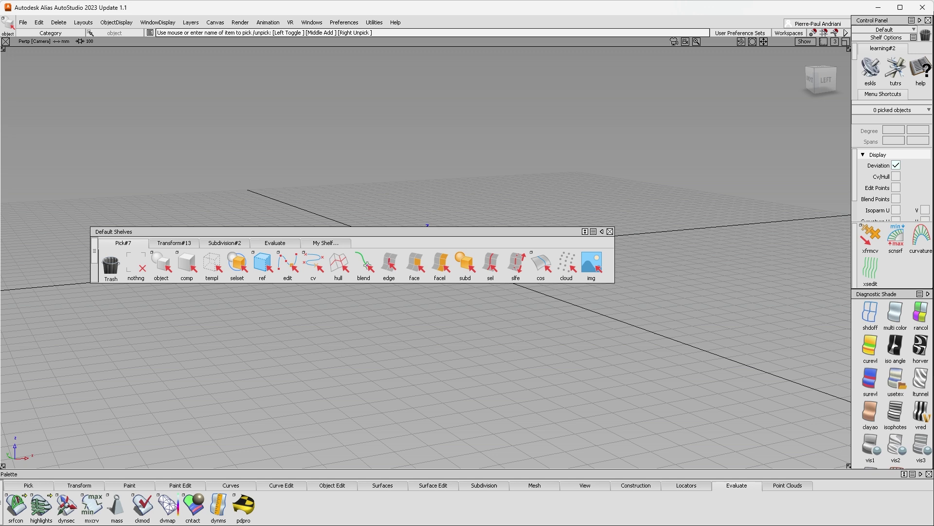
# Step: Check the viewport marking menus in Alias 2023
pyautogui.keyDown('ctrl'); pyautogui.keyDown('shift'); pyautogui.click(721, 239); pyautogui.keyUp('shift'); pyautogui.keyUp('ctrl')
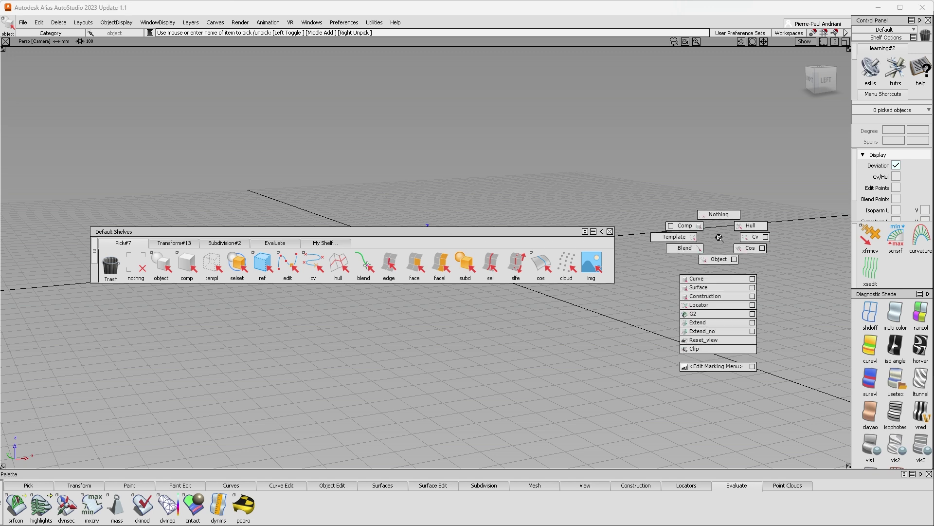
pyautogui.keyDown('ctrl'); pyautogui.keyDown('shift'); pyautogui.click(720, 239); pyautogui.keyUp('shift'); pyautogui.keyUp('ctrl')
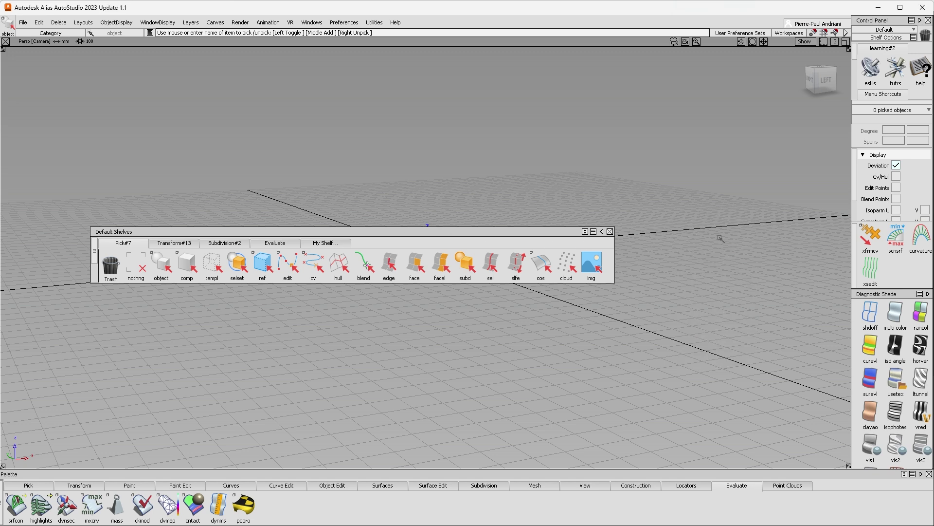
pyautogui.keyDown('ctrl'); pyautogui.keyDown('shift'); pyautogui.middleClick(721, 239); pyautogui.keyUp('shift'); pyautogui.keyUp('ctrl')
# Step: Export the preference set to the Downloads folder as '2023 PPA User Prefs'
pyautogui.click(347, 23)
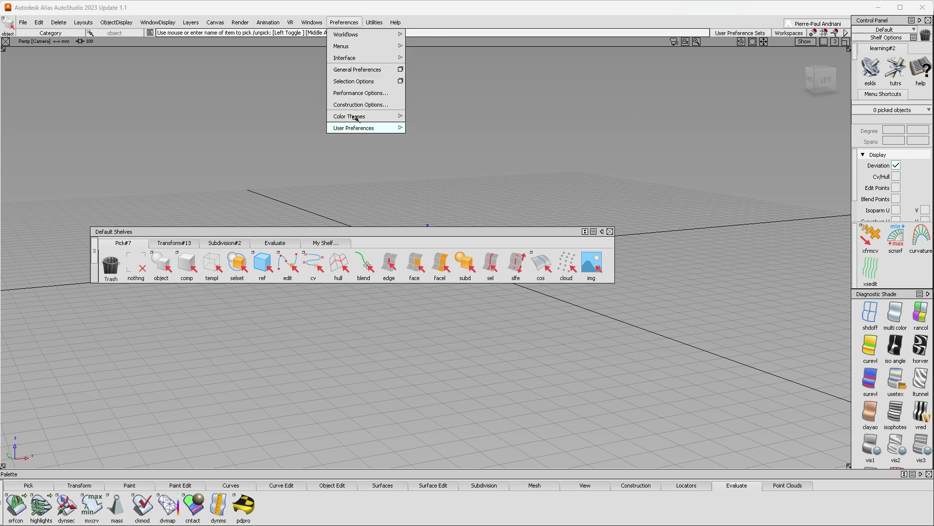
pyautogui.moveTo(360, 129)
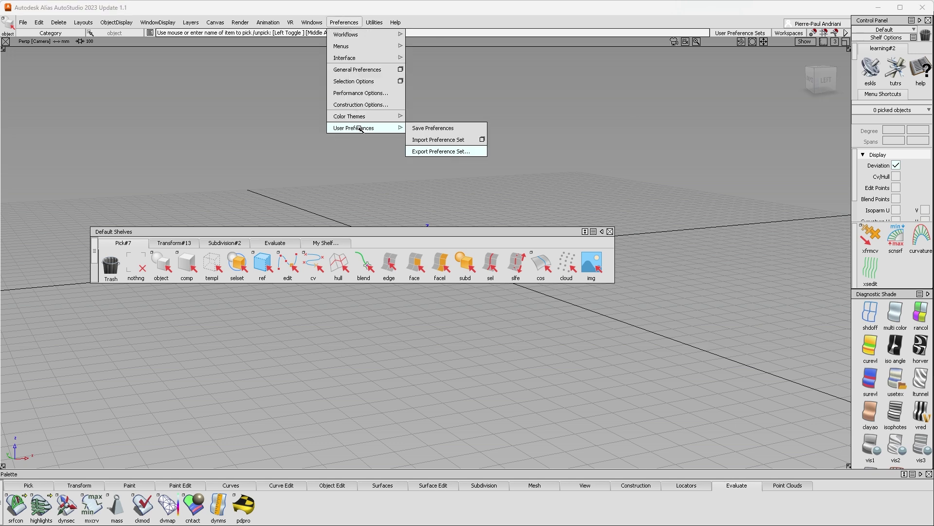
pyautogui.click(429, 151)
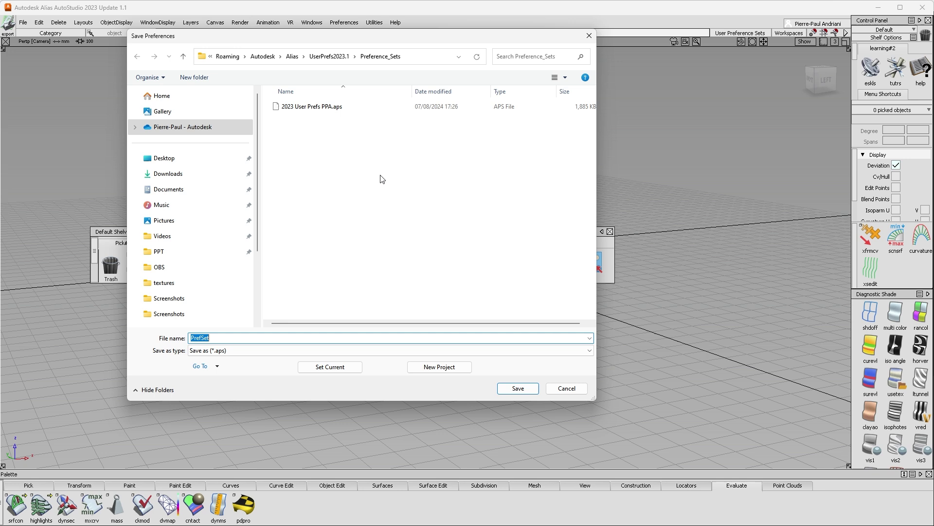
pyautogui.click(154, 175)
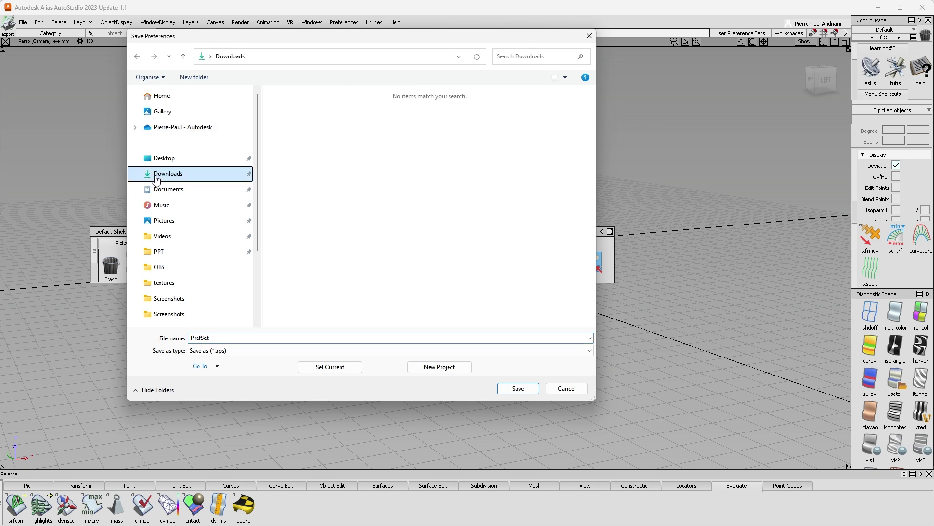
pyautogui.click(288, 338)
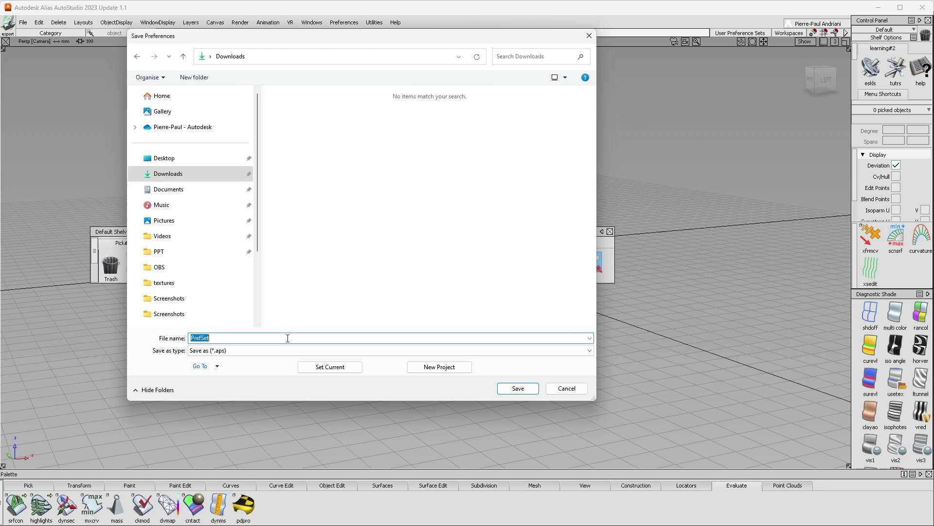
pyautogui.write('2023 PPA User Prefs')
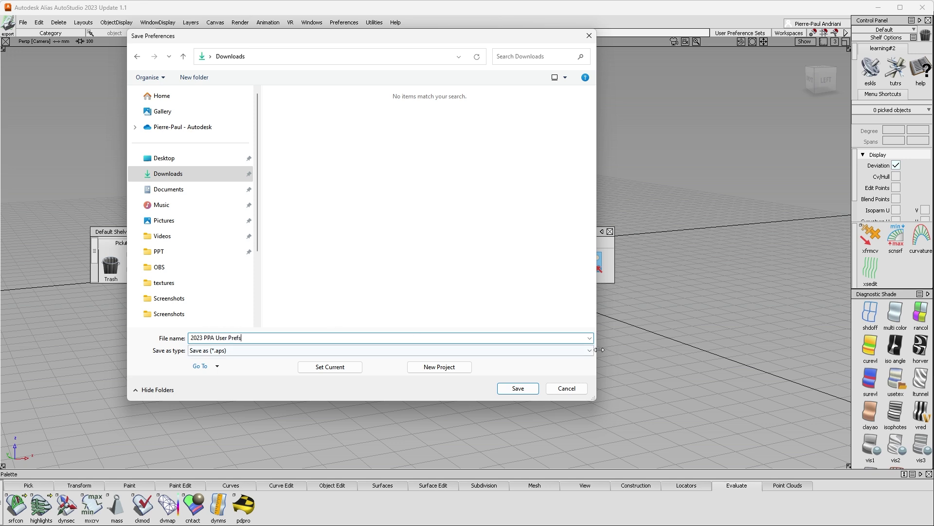
pyautogui.click(527, 389)
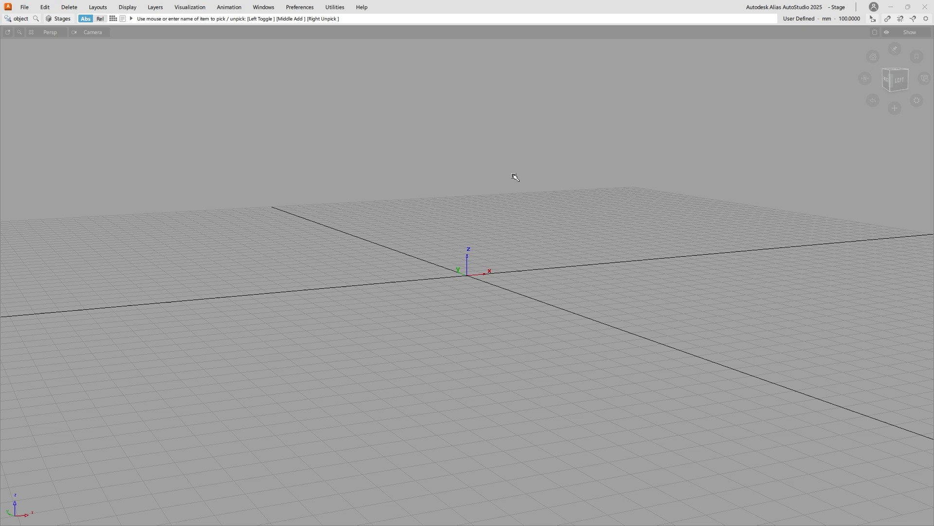
# Step: Turn on the Workspaces Bar to show the guest profile and DEFAULT workspace
pyautogui.click(300, 7)
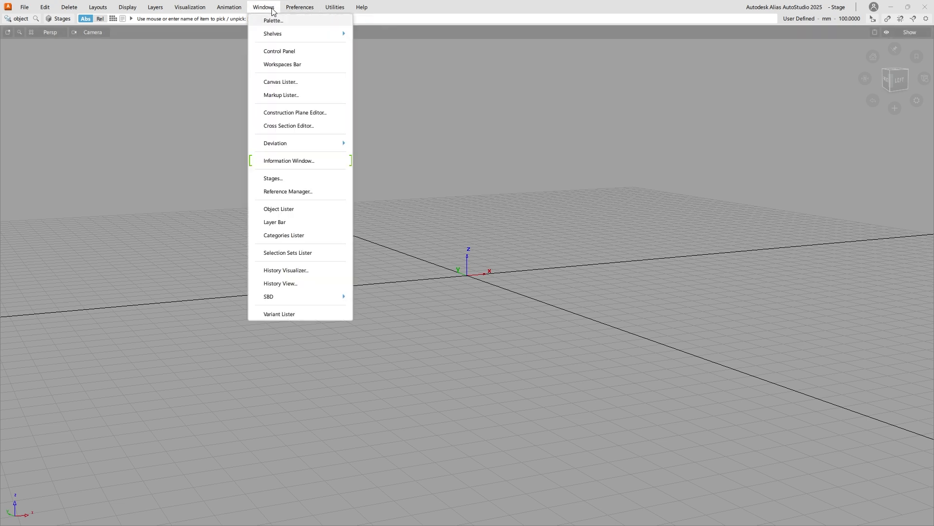
pyautogui.click(290, 64)
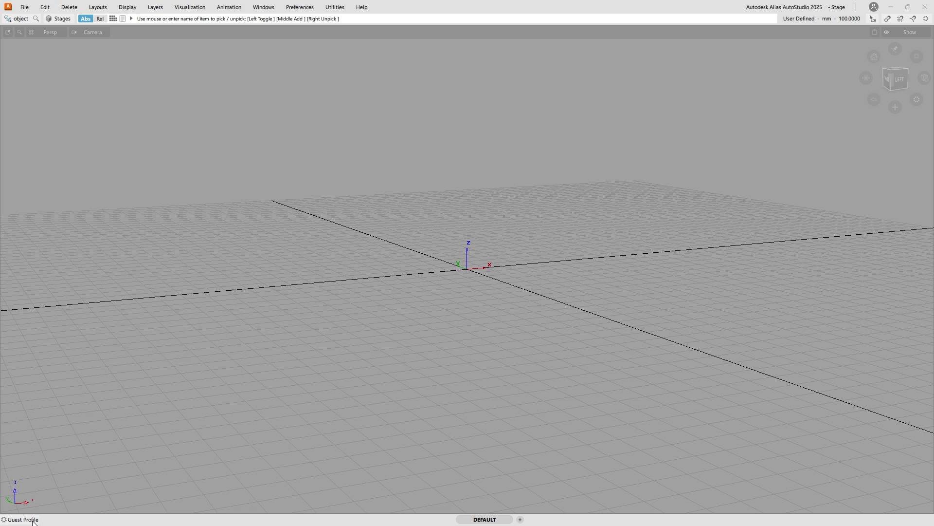
# Step: Save the current settings as a new profile named 'temp'
pyautogui.click(309, 11)
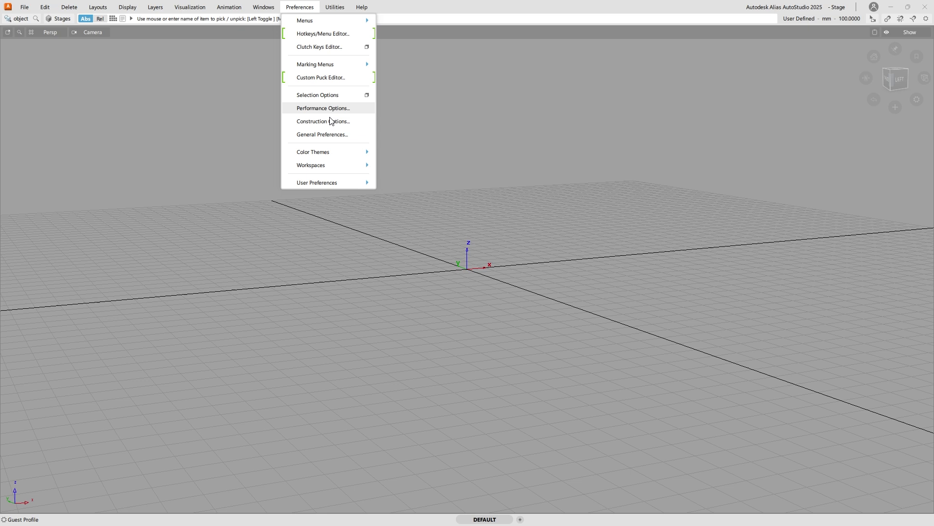
pyautogui.moveTo(331, 184)
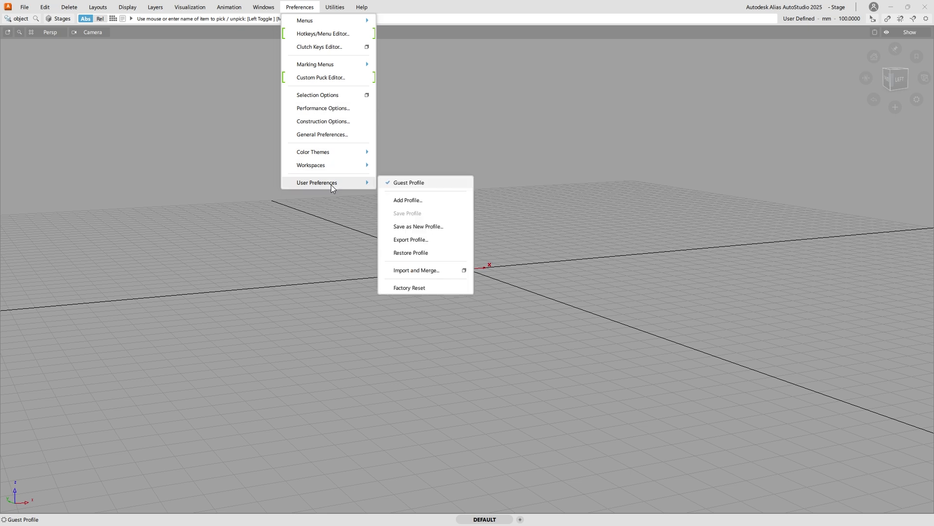
pyautogui.click(422, 226)
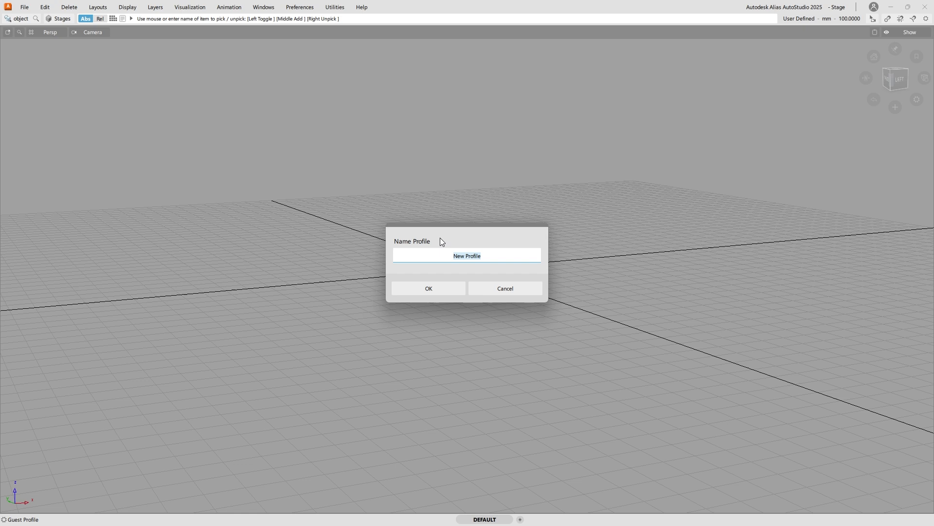
pyautogui.write('temp')
pyautogui.press('Return')
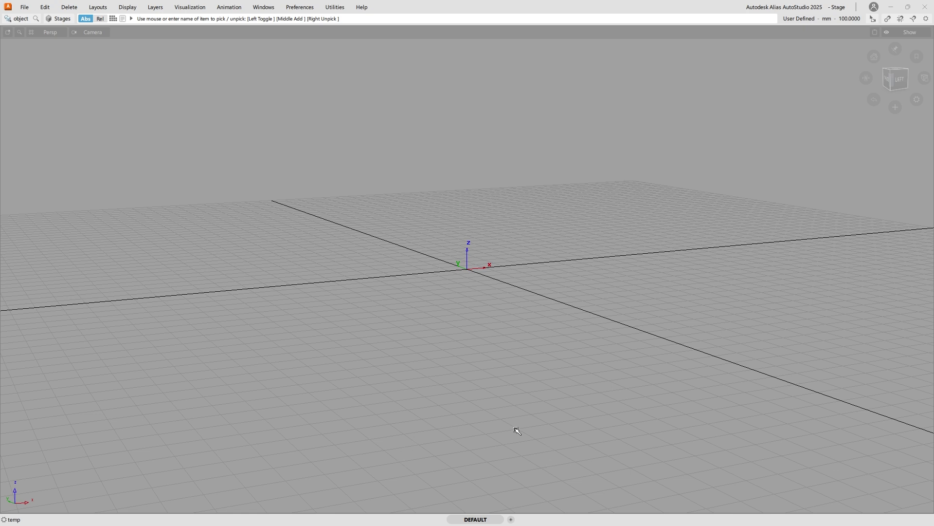
# Step: Switch to the Guest Profile, declining to save the temp profile
pyautogui.click(311, 8)
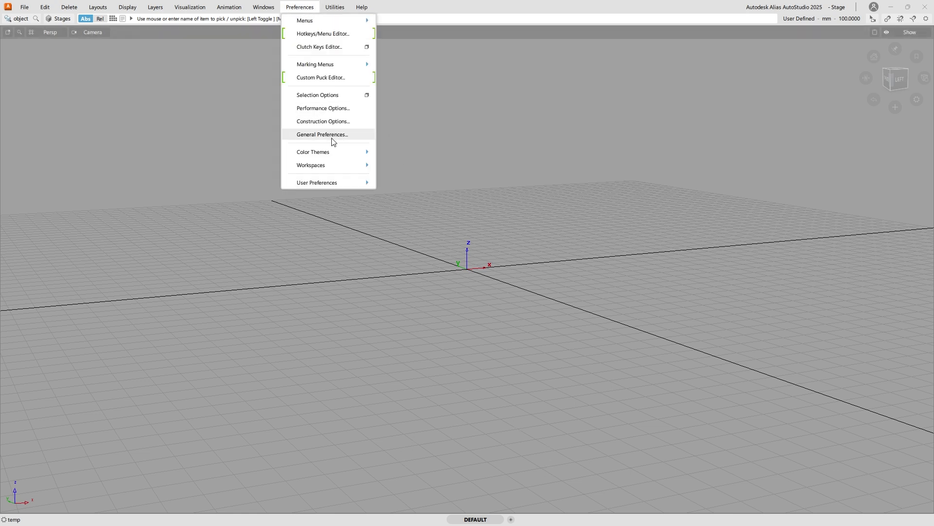
pyautogui.moveTo(343, 183)
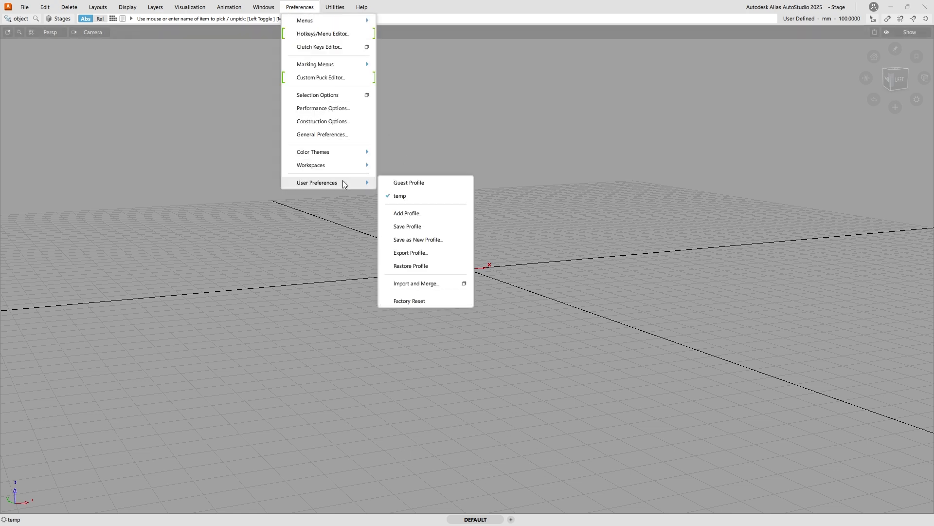
pyautogui.click(413, 188)
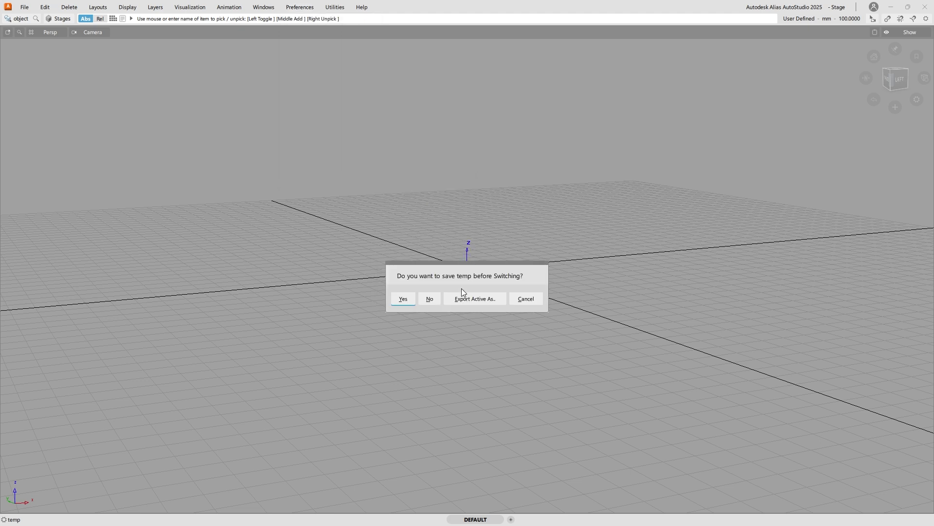
pyautogui.click(434, 299)
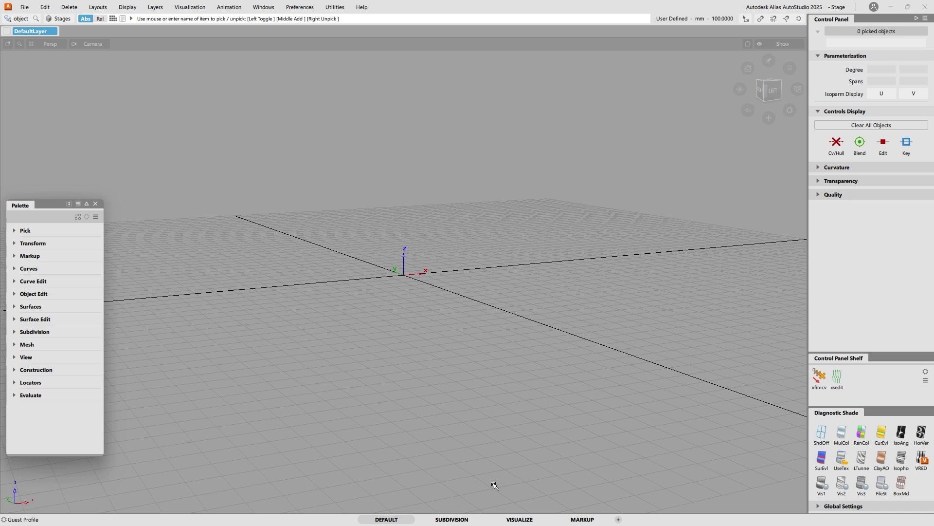
pyautogui.click(453, 520)
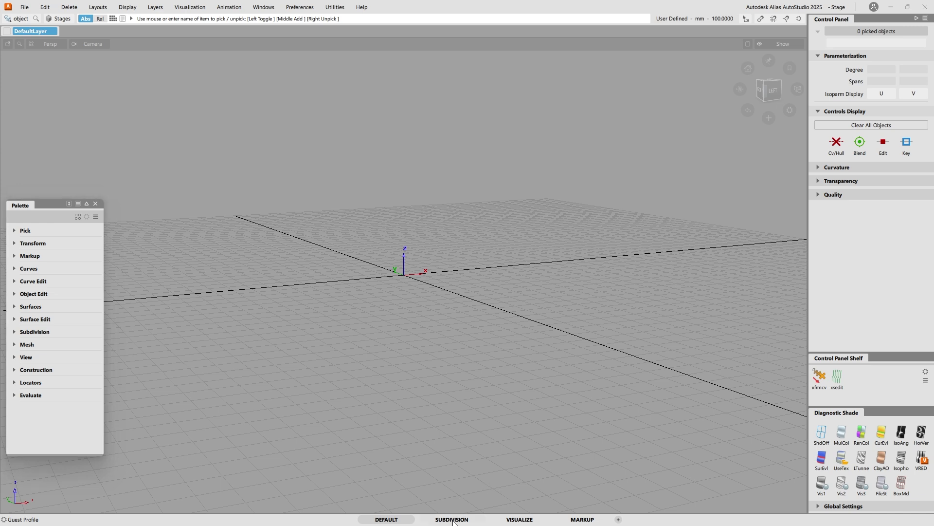
pyautogui.click(519, 520)
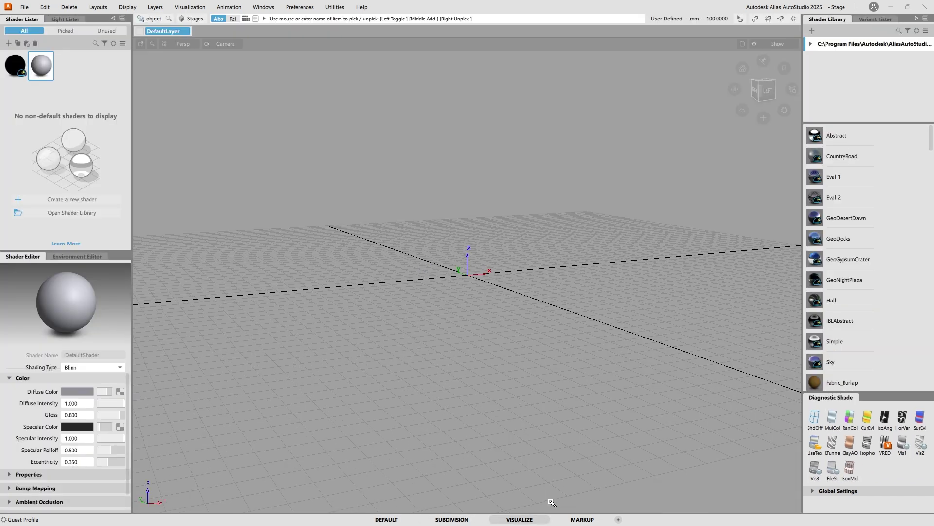
pyautogui.click(584, 520)
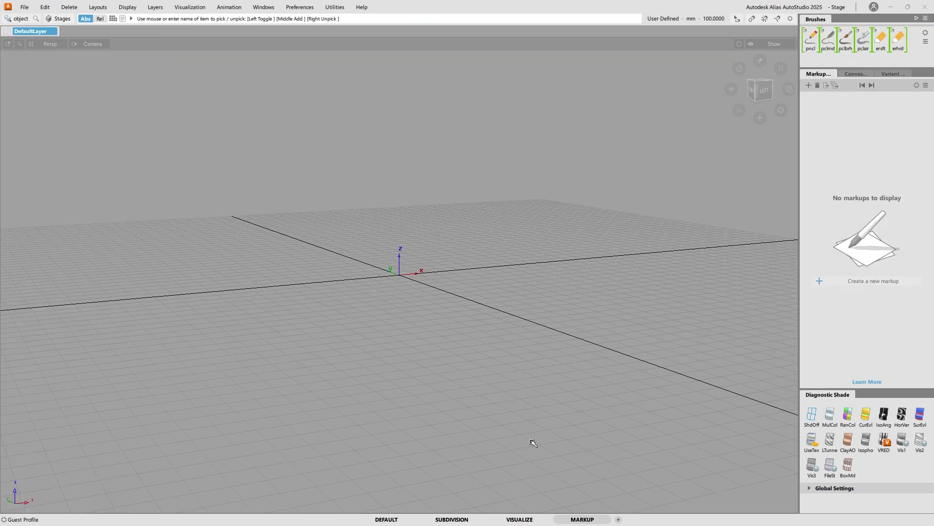
pyautogui.click(394, 520)
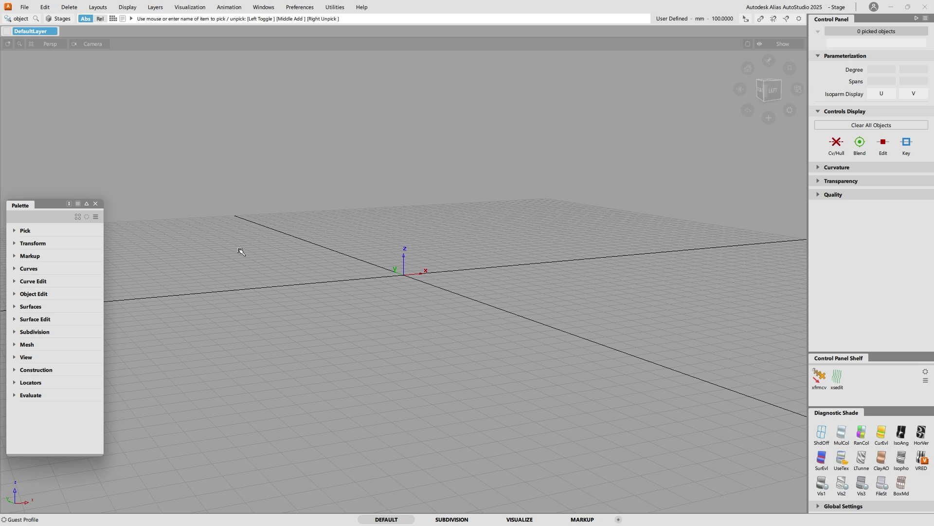
# Step: Save the current setup as a new active profile named '2025 PPA Prefs'
pyautogui.click(300, 7)
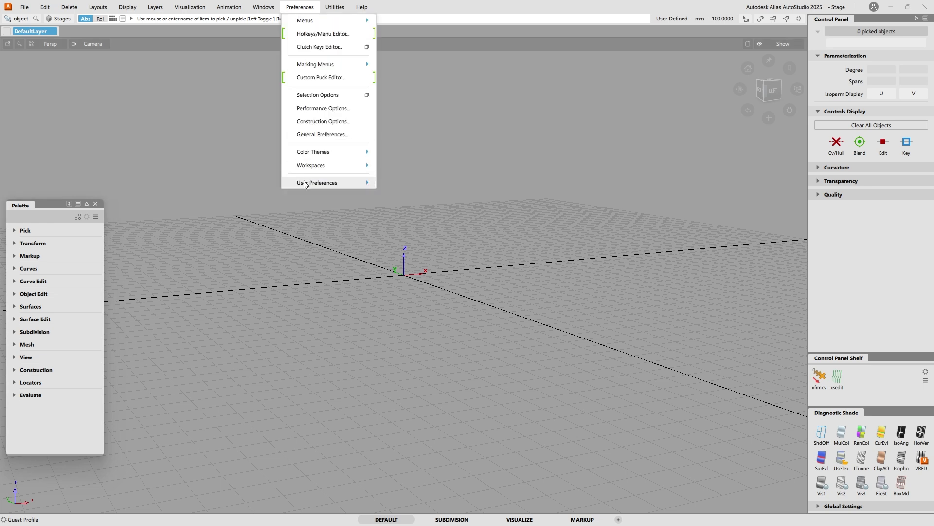
pyautogui.moveTo(305, 183)
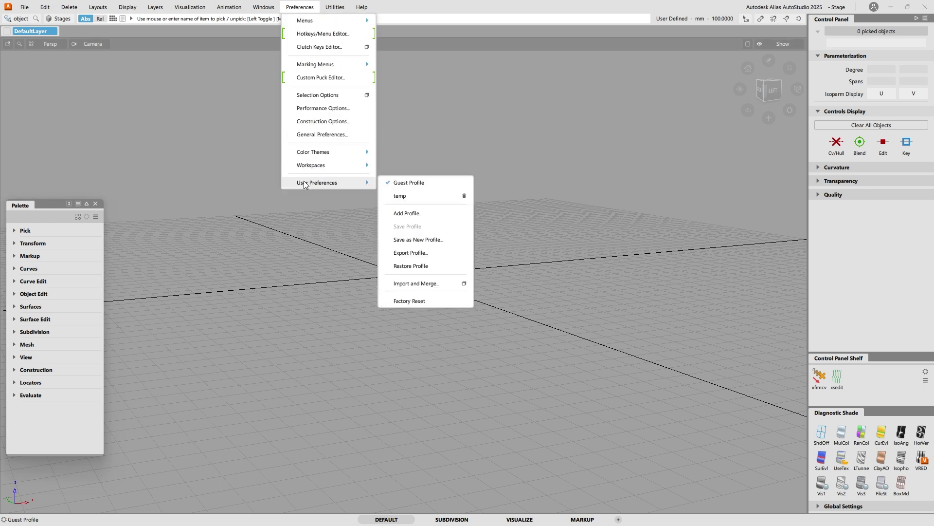
pyautogui.click(428, 240)
pyautogui.write('20')
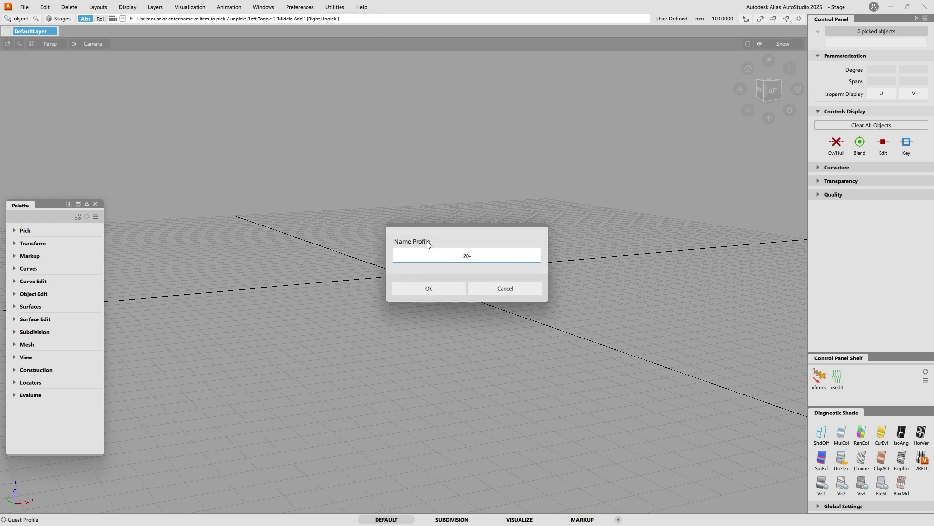
pyautogui.write('25 PPA Pe')
pyautogui.press('BackSpace')
pyautogui.write('refs')
pyautogui.click(437, 288)
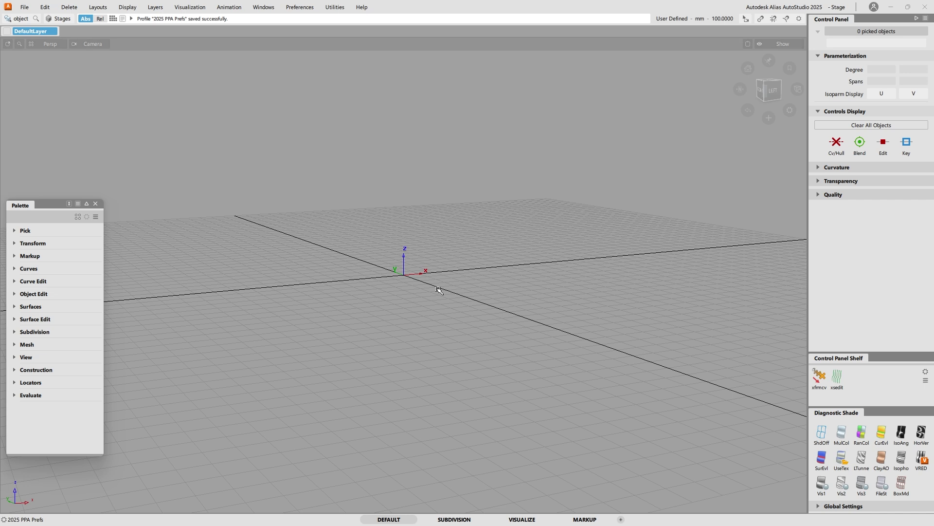
pyautogui.click(299, 10)
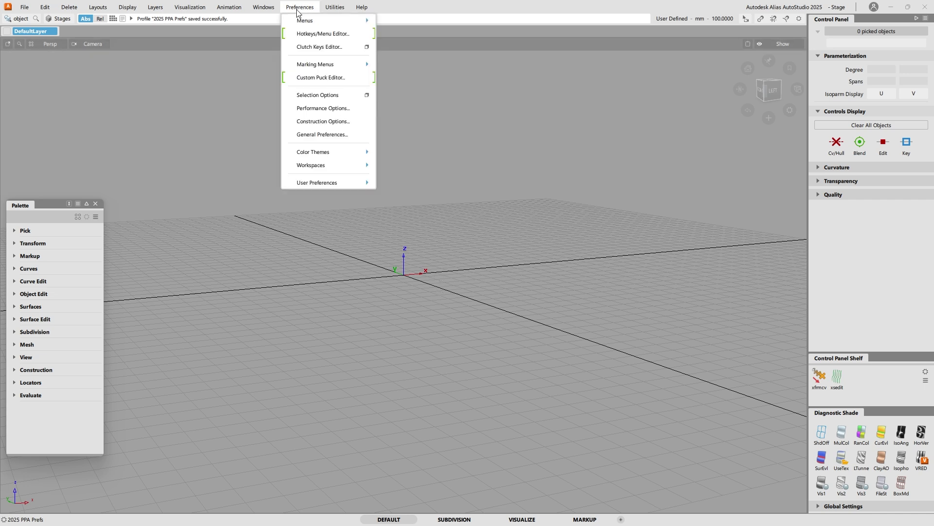
# Step: Apply the Dark Blue Color theme to the interface
pyautogui.moveTo(320, 186)
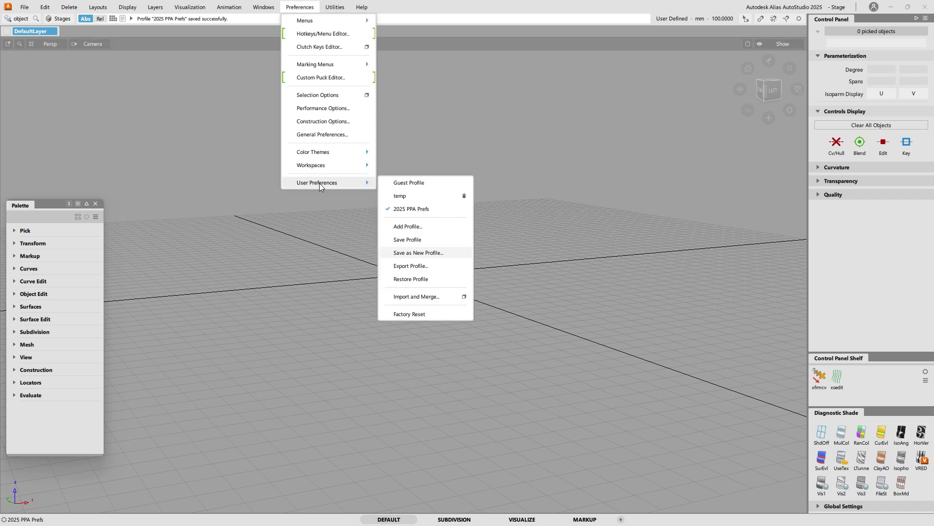
pyautogui.moveTo(325, 156)
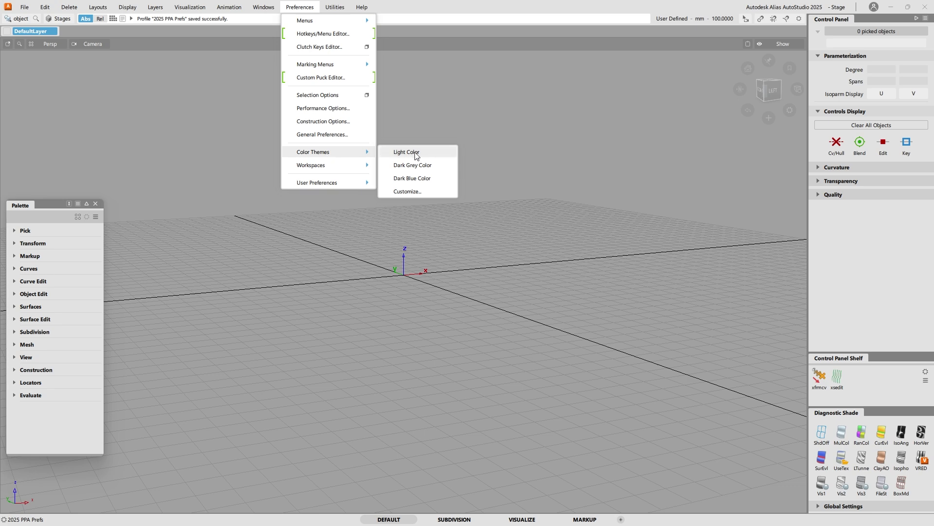
pyautogui.click(430, 178)
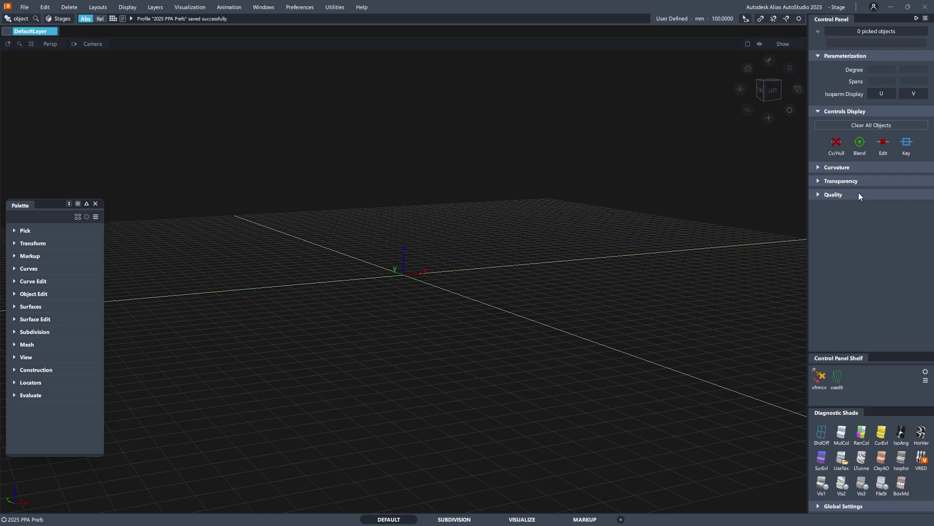
# Step: Add the Information Window to the Control Panel Shelf and dock the Palette along the bottom
pyautogui.click(260, 8)
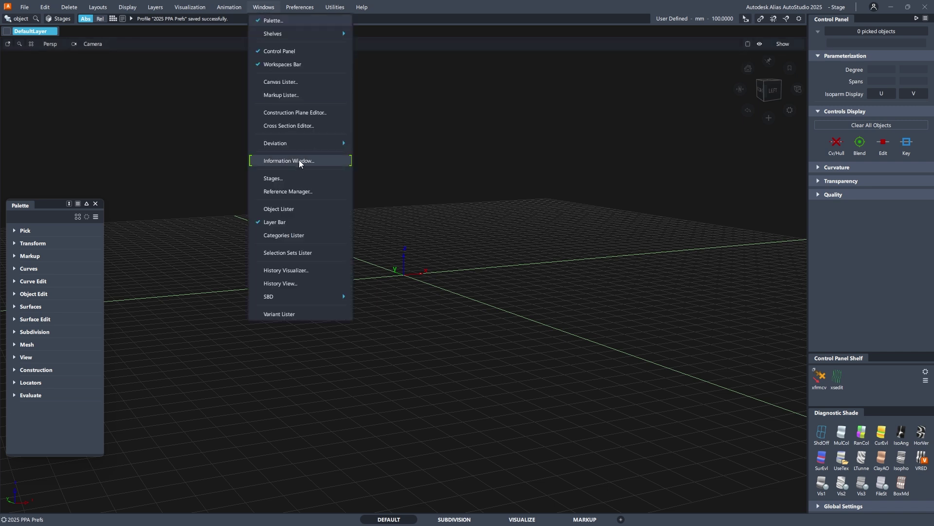
pyautogui.moveTo(298, 160); pyautogui.dragTo(867, 383, button='middle')
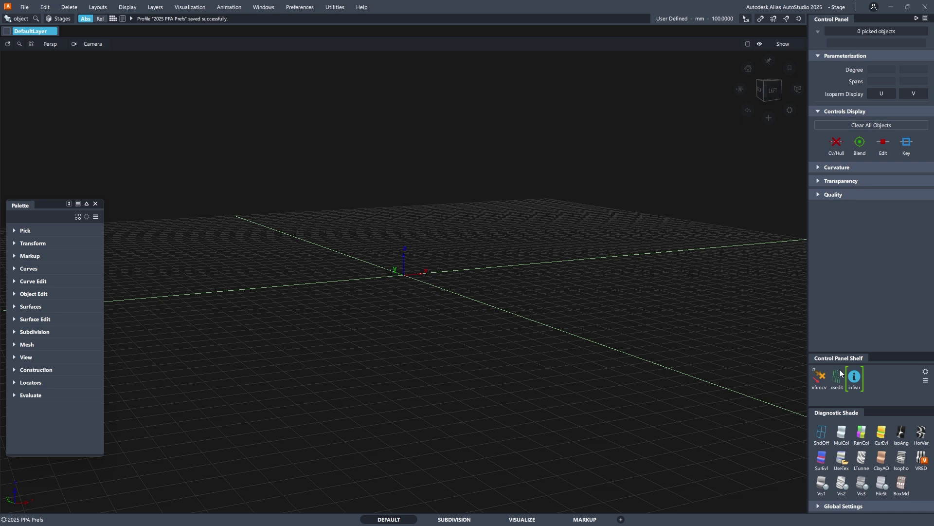
pyautogui.moveTo(26, 207); pyautogui.dragTo(318, 511)
# Step: Raise the palette Preview Size for larger icons and shrink the palette area
pyautogui.click(789, 335)
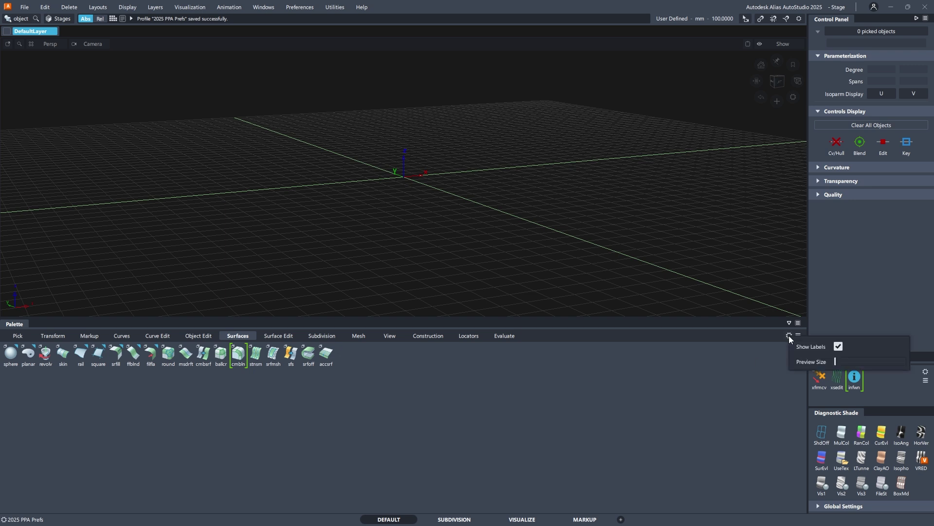
pyautogui.moveTo(835, 361); pyautogui.dragTo(846, 360)
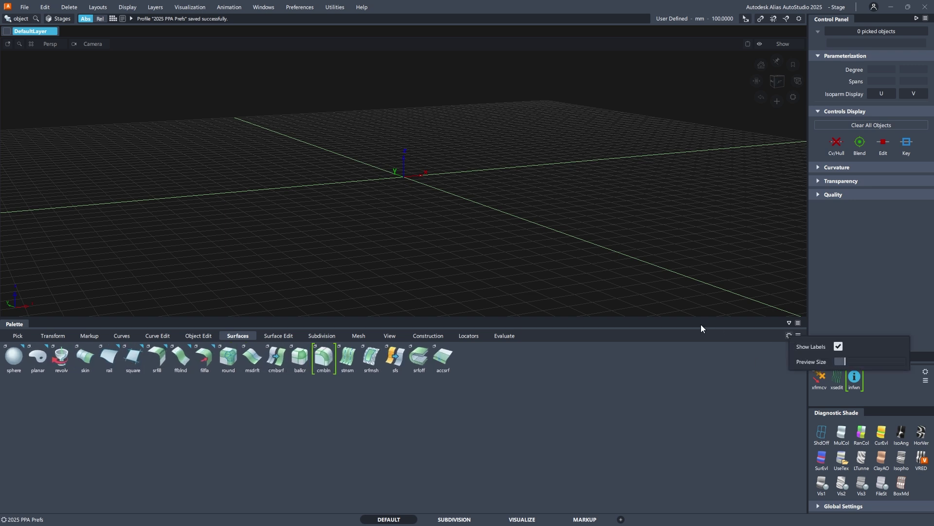
pyautogui.moveTo(698, 319); pyautogui.dragTo(688, 448)
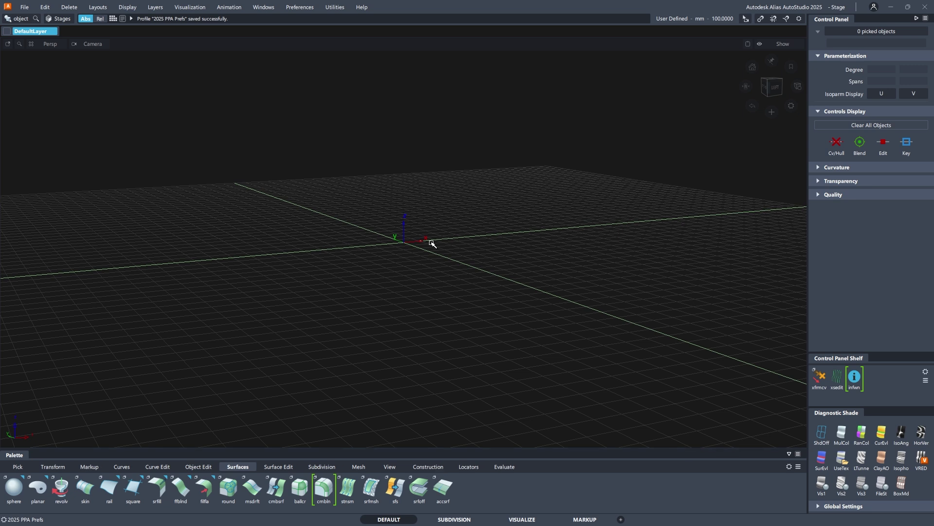
# Step: Save the current setup to the 2025 PPA Prefs profile
pyautogui.click(295, 8)
pyautogui.moveTo(322, 185)
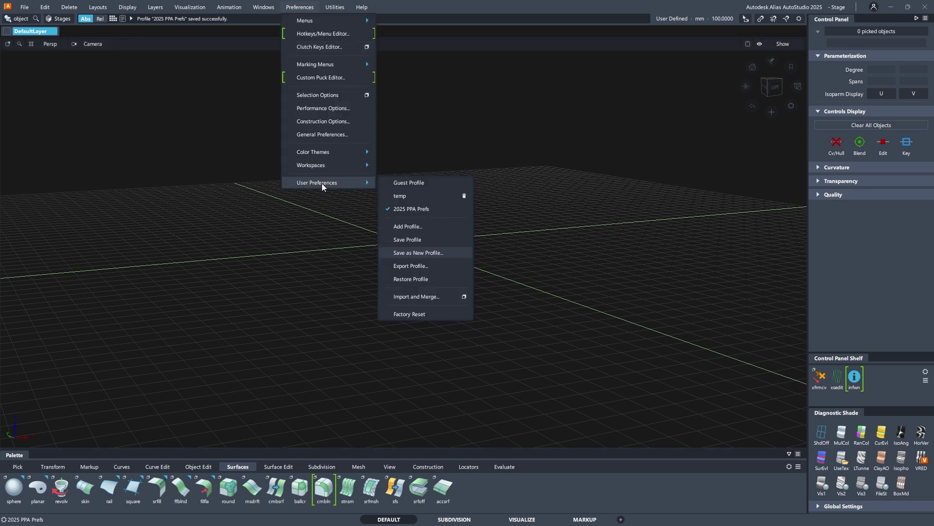
pyautogui.click(421, 241)
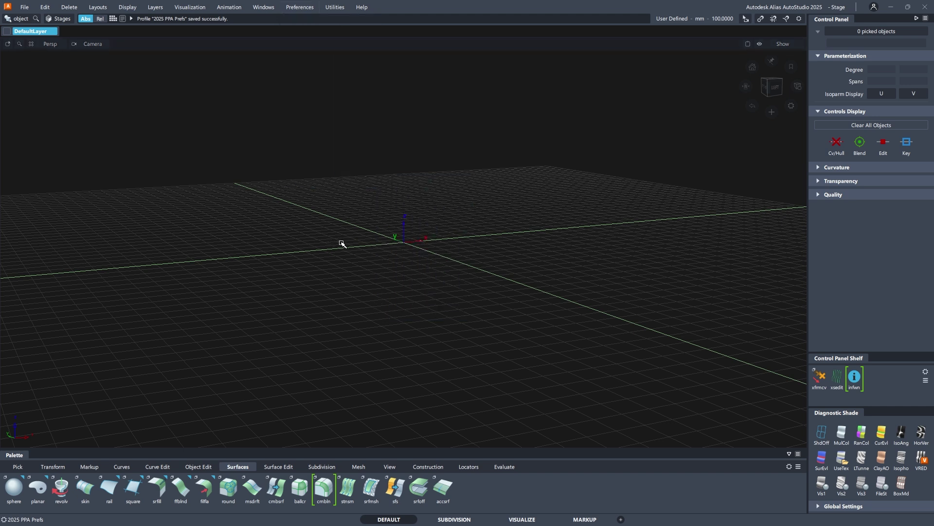
# Step: Test the pick, display and object marking menus, then bring up User Preferences
pyautogui.keyDown('ctrl'); pyautogui.keyDown('shift'); pyautogui.click(358, 242); pyautogui.keyUp('shift'); pyautogui.keyUp('ctrl')
pyautogui.keyDown('ctrl'); pyautogui.keyDown('shift'); pyautogui.middleClick(358, 242); pyautogui.keyUp('shift'); pyautogui.keyUp('ctrl')
pyautogui.keyDown('ctrl'); pyautogui.keyDown('shift'); pyautogui.rightClick(358, 242); pyautogui.keyUp('shift'); pyautogui.keyUp('ctrl')
pyautogui.click(300, 7)
pyautogui.moveTo(320, 189)
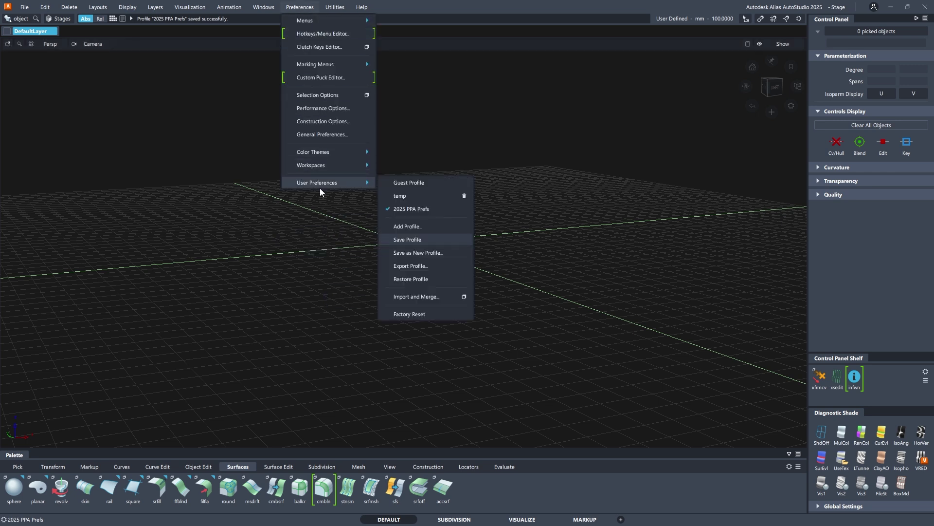
# Step: Import and merge '2023 PPA User Prefs.aps', excluding Workspaces and Color Theme, without saving first
pyautogui.click(465, 295)
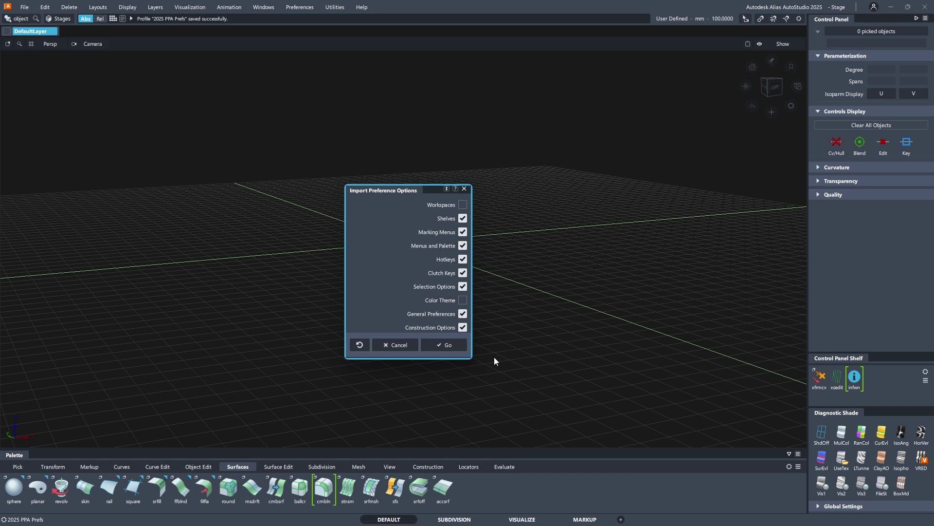
pyautogui.click(445, 345)
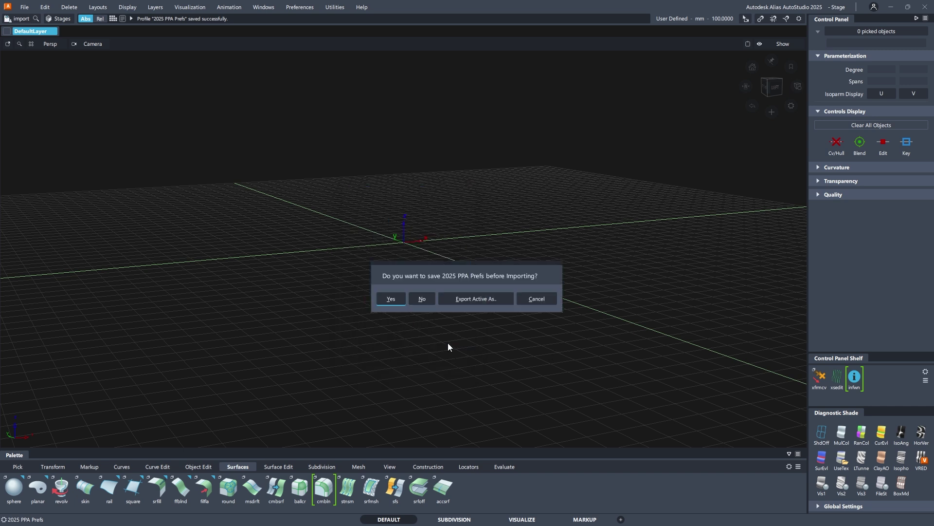
pyautogui.click(423, 299)
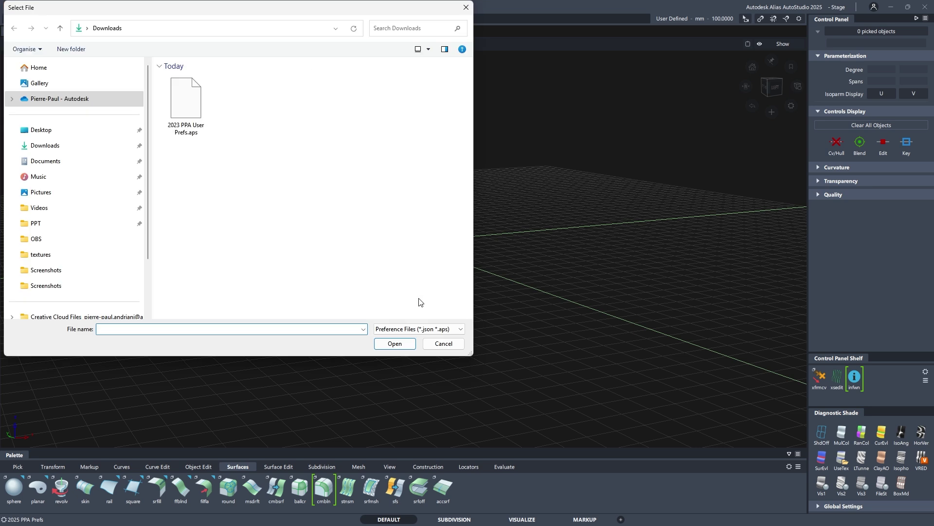
pyautogui.click(194, 107)
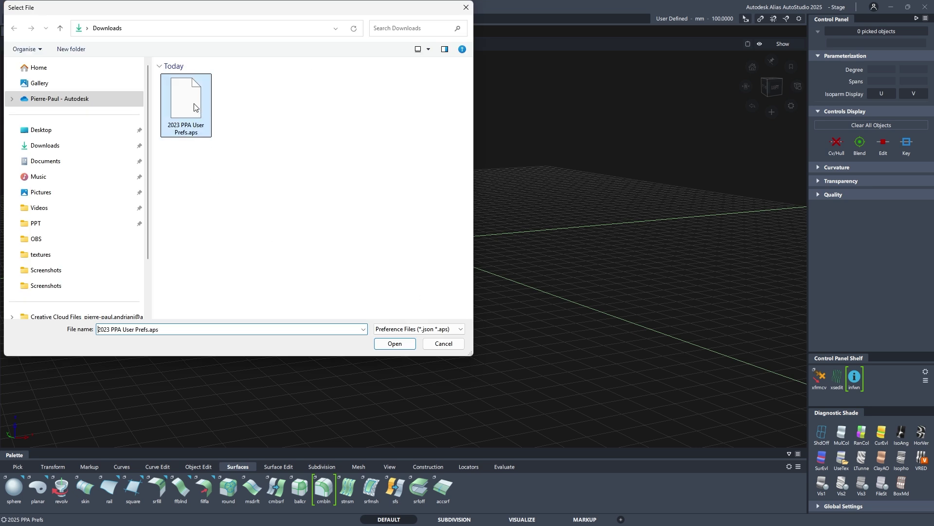
pyautogui.click(397, 344)
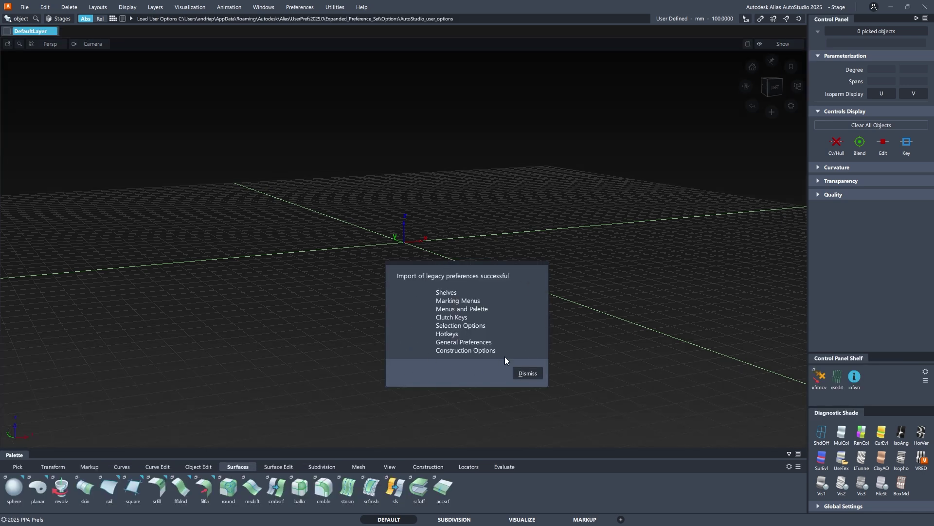
# Step: Dismiss the import report and show Default Shelves as an enlarged floating window
pyautogui.click(523, 374)
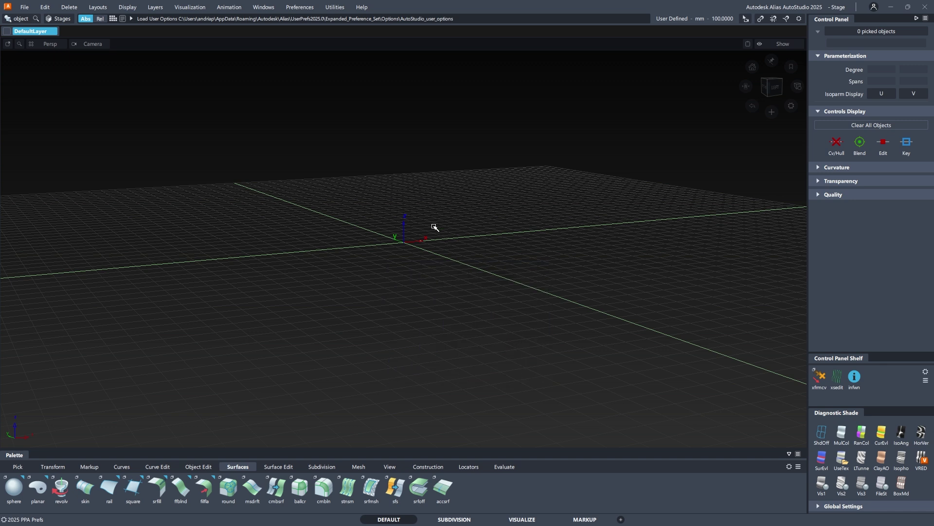
pyautogui.click(263, 7)
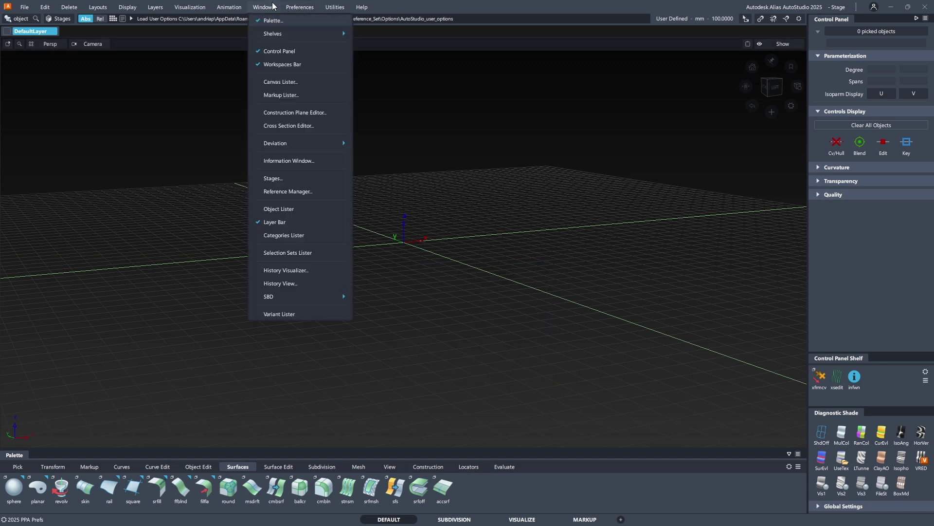
pyautogui.moveTo(279, 37)
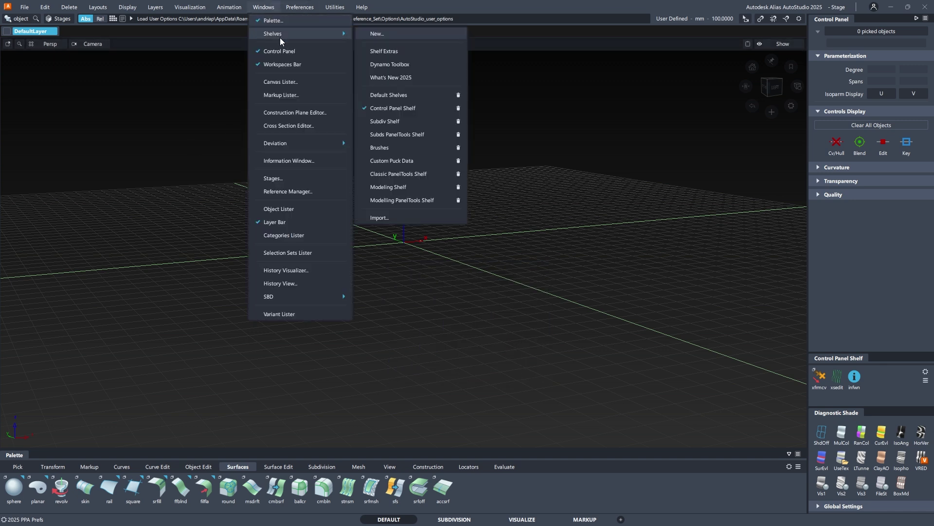
pyautogui.click(393, 95)
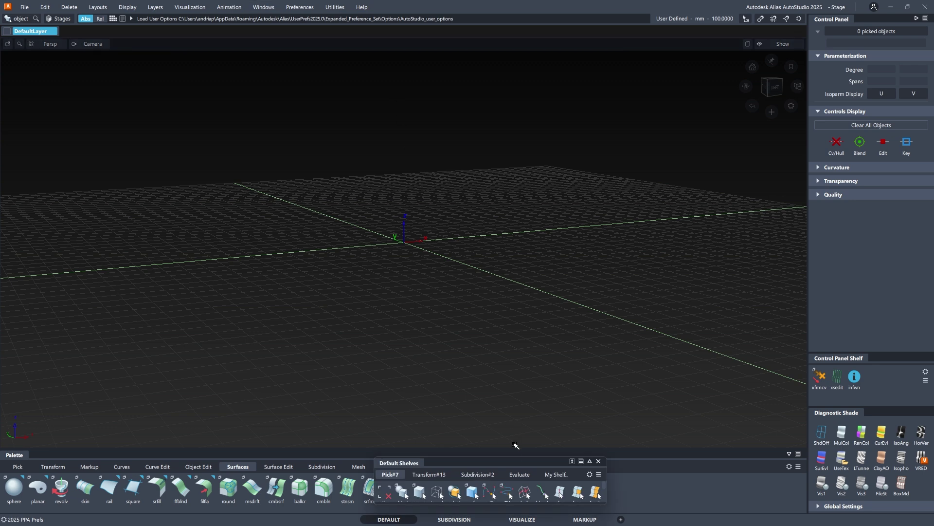
pyautogui.moveTo(516, 459); pyautogui.dragTo(386, 151)
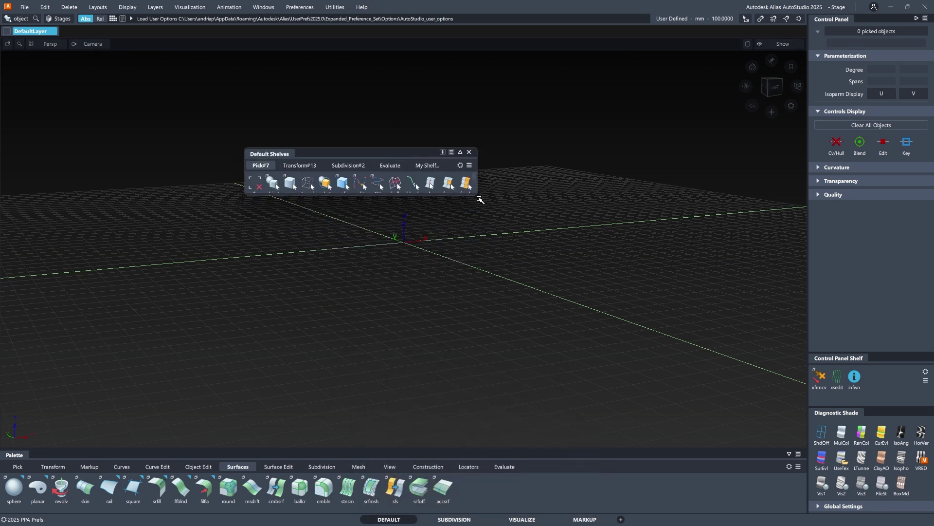
pyautogui.moveTo(477, 195); pyautogui.dragTo(623, 301)
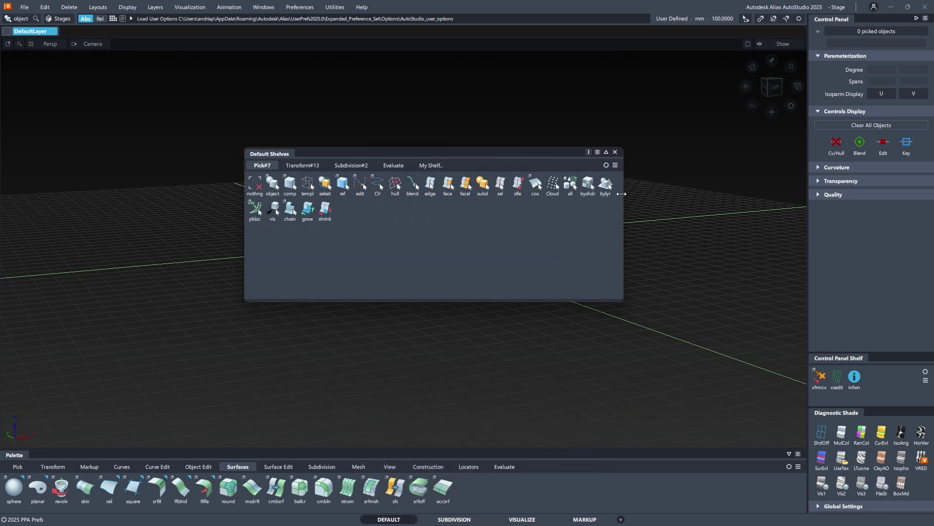
# Step: Raise the shelf Preview Size for larger icons and shift the window left
pyautogui.click(606, 164)
pyautogui.moveTo(654, 190); pyautogui.dragTo(668, 191)
pyautogui.click(443, 152)
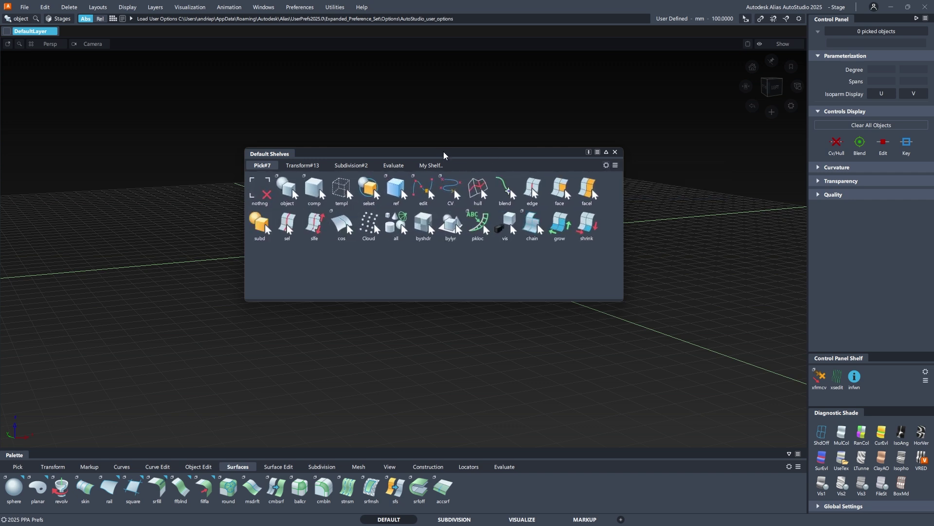
pyautogui.moveTo(443, 153); pyautogui.dragTo(314, 152)
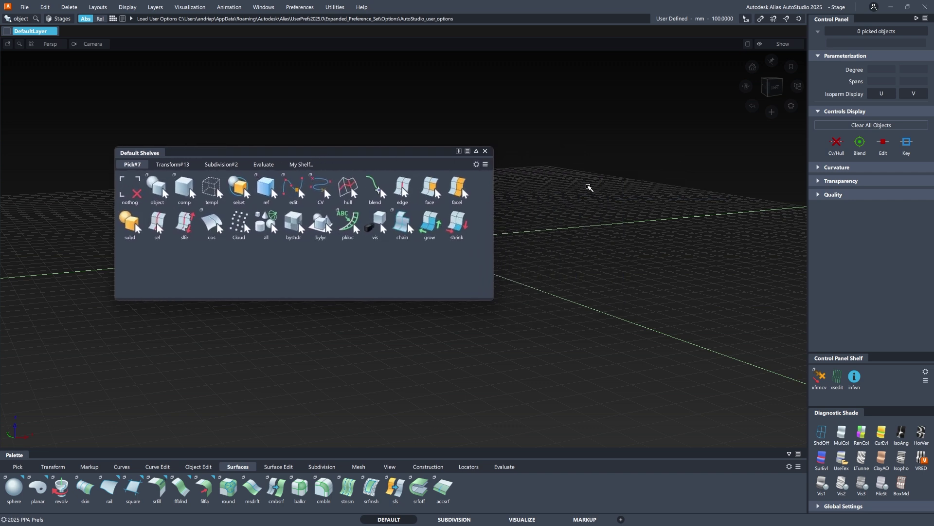
# Step: Test the imported object and display marking menus in the viewport
pyautogui.keyDown('ctrl'); pyautogui.keyDown('shift'); pyautogui.rightClick(583, 183); pyautogui.keyUp('shift'); pyautogui.keyUp('ctrl')
pyautogui.keyDown('ctrl'); pyautogui.keyDown('shift'); pyautogui.rightClick(583, 183); pyautogui.keyUp('shift'); pyautogui.keyUp('ctrl')
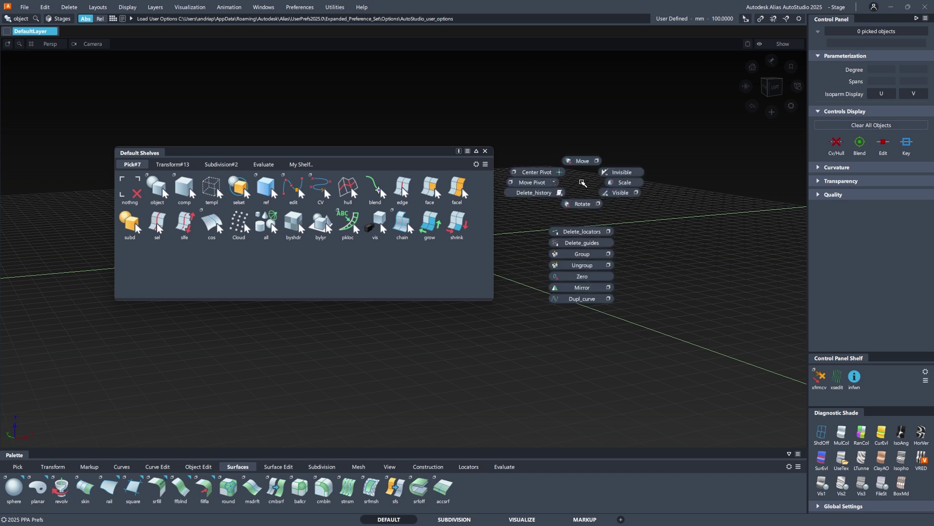
pyautogui.keyDown('ctrl'); pyautogui.keyDown('shift'); pyautogui.middleClick(583, 183); pyautogui.keyUp('shift'); pyautogui.keyUp('ctrl')
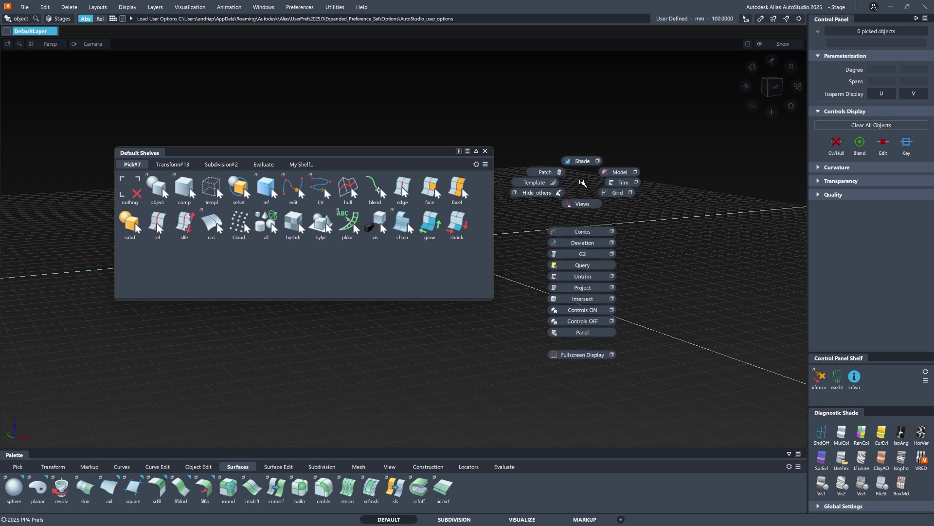
# Step: Save the merged 2023 shelves, marking menus and hotkeys to the '2025 PPA Prefs' profile
pyautogui.click(306, 7)
pyautogui.moveTo(334, 188)
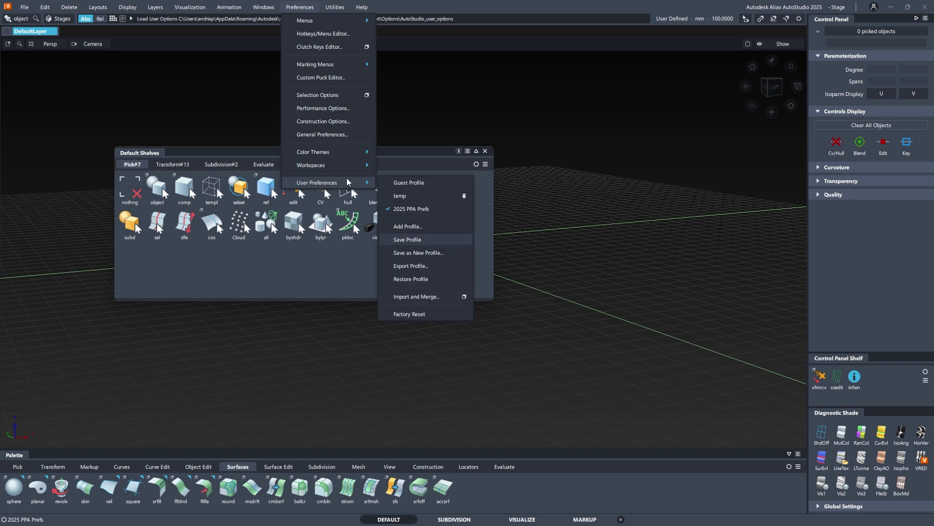
pyautogui.click(420, 240)
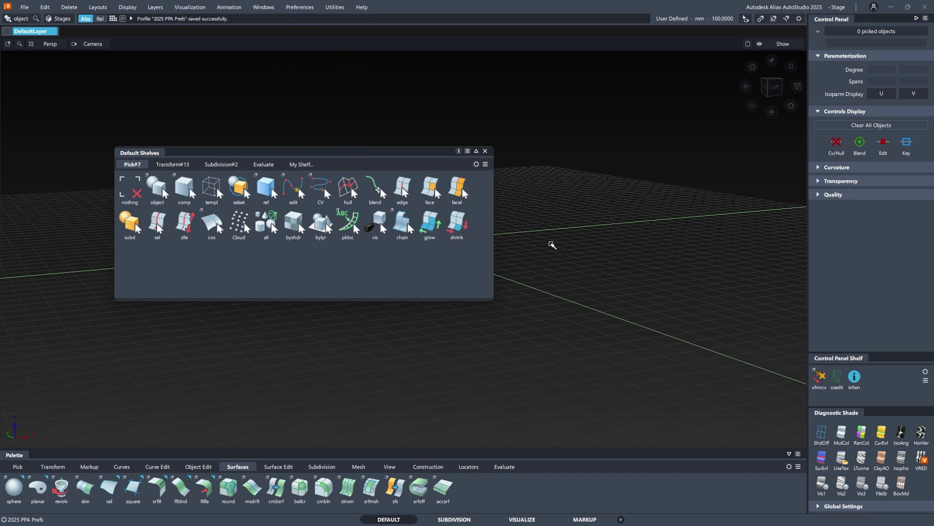